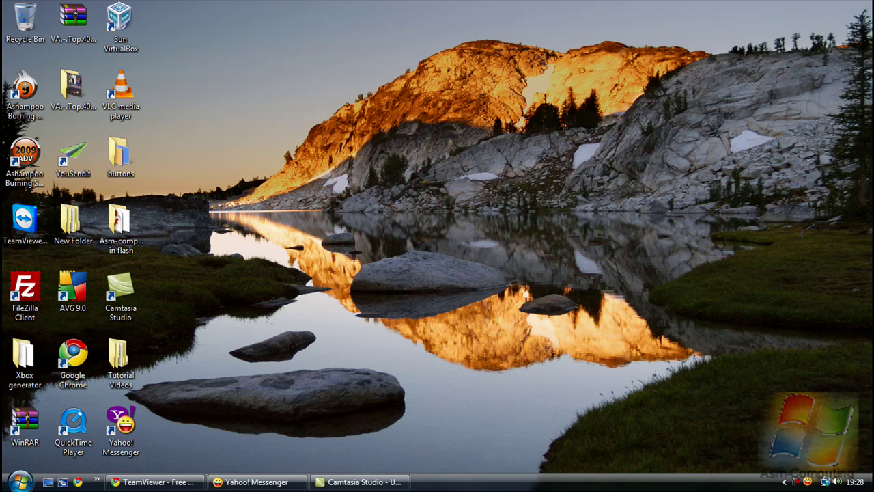
Step: Move the TeamViewer Setup icon from the left column onto the open wallpaper near the desktop centre
{"action": "left_click", "coordinate": [117, 224]}
{"action": "left_click", "coordinate": [249, 248]}
{"action": "left_click_drag", "start_coordinate": [10, 218], "coordinate": [80, 207]}
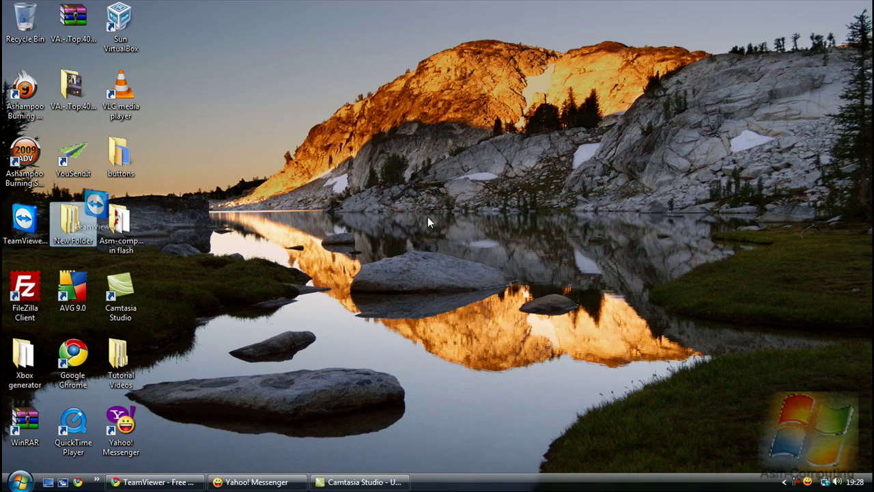
{"action": "left_click_drag", "start_coordinate": [428, 216], "coordinate": [427, 217]}
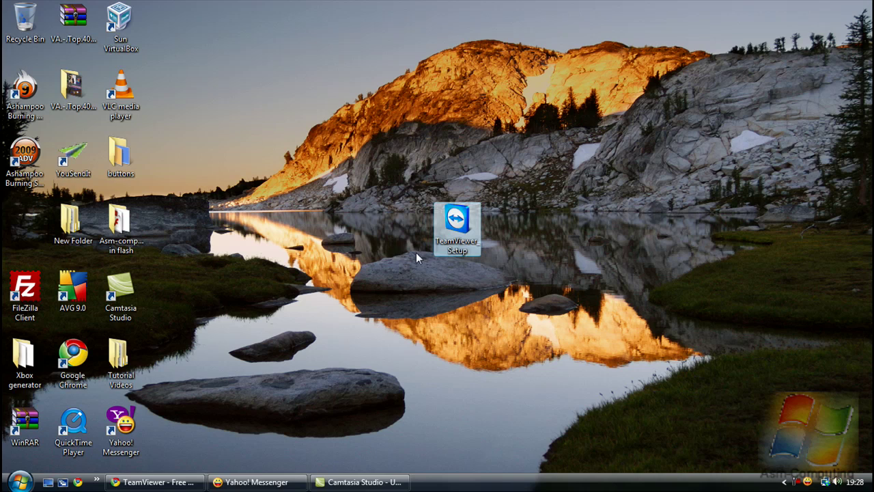
{"action": "left_click", "coordinate": [502, 271]}
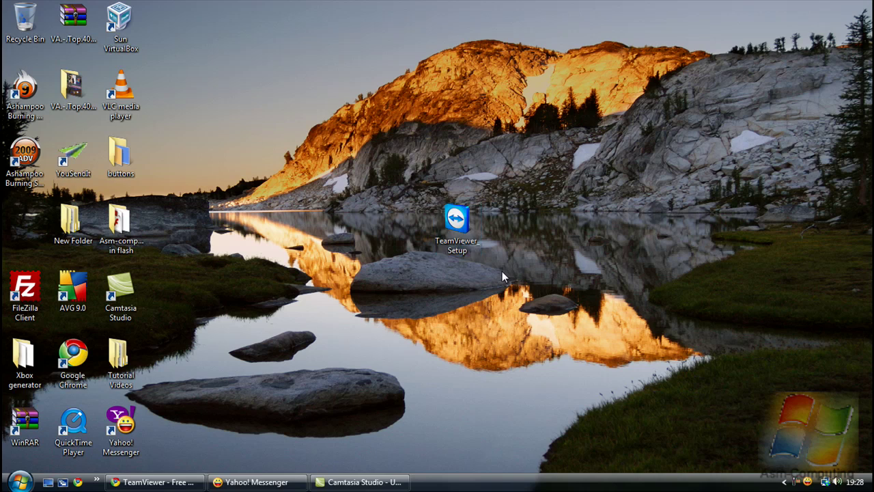
Step: Run TeamViewer_Setup.exe as administrator
{"action": "right_click", "coordinate": [456, 219]}
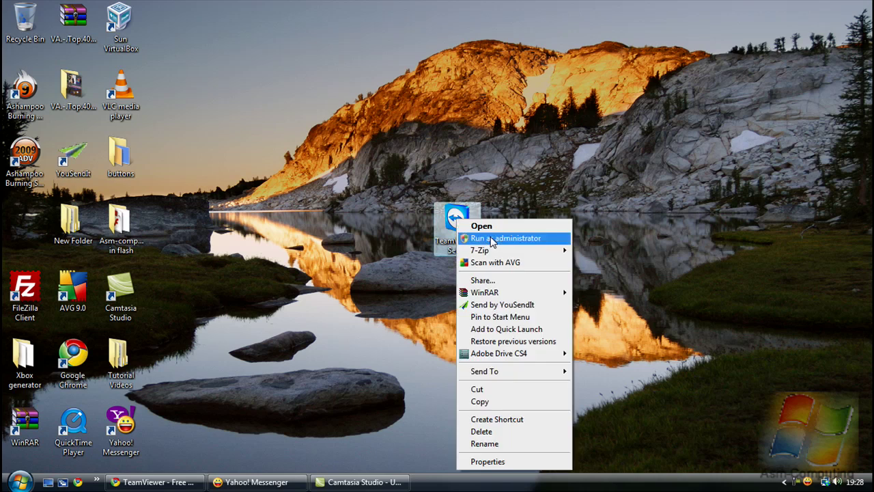
{"action": "left_click", "coordinate": [492, 238]}
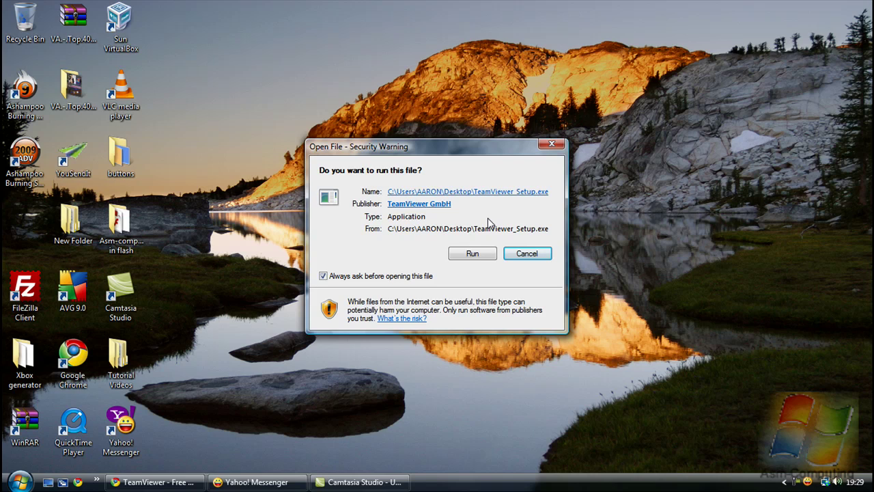
Step: Allow the setup file to run and continue the wizard with Install selected
{"action": "left_click", "coordinate": [473, 255]}
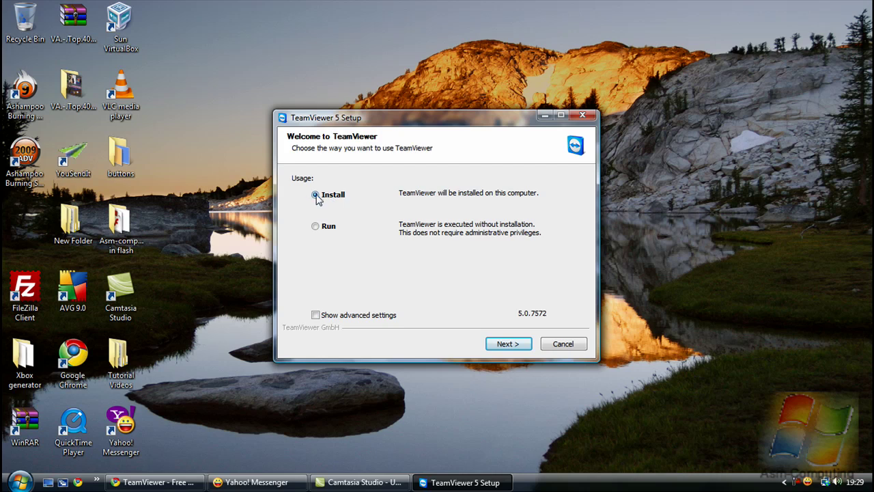
{"action": "left_click", "coordinate": [511, 344]}
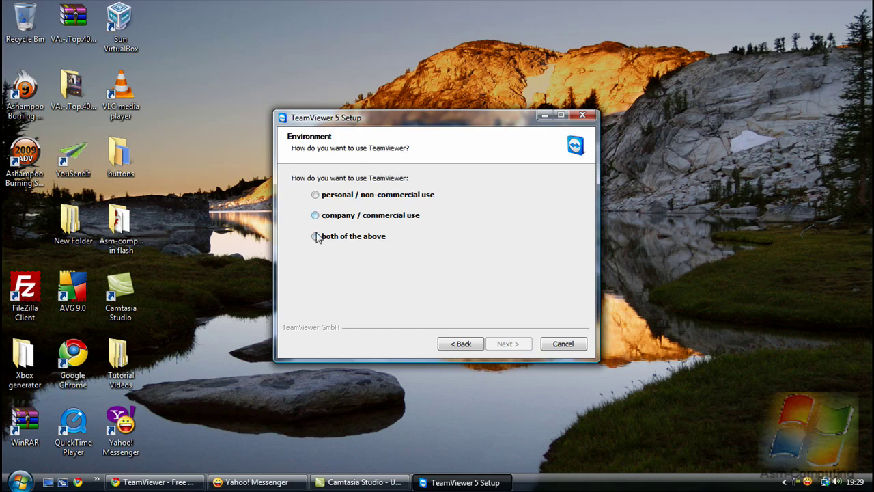
Step: Choose personal / non-commercial use and advance to the License Agreement page
{"action": "left_click", "coordinate": [315, 195]}
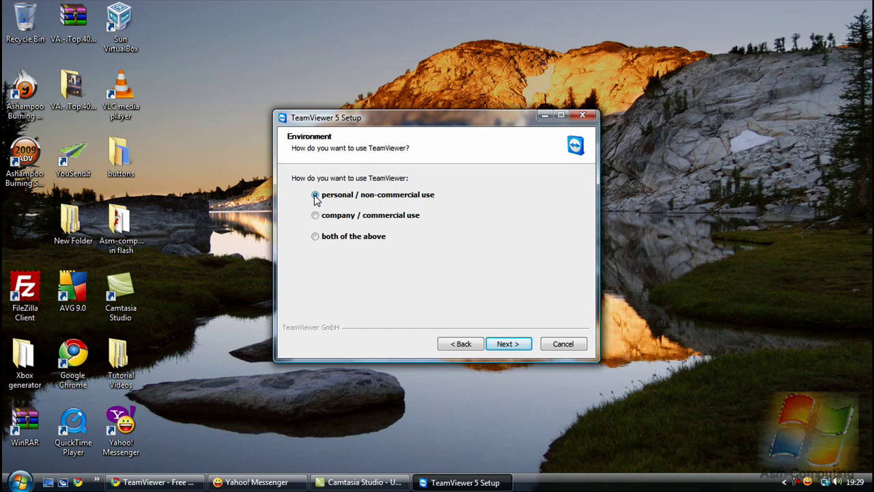
{"action": "left_click", "coordinate": [509, 344]}
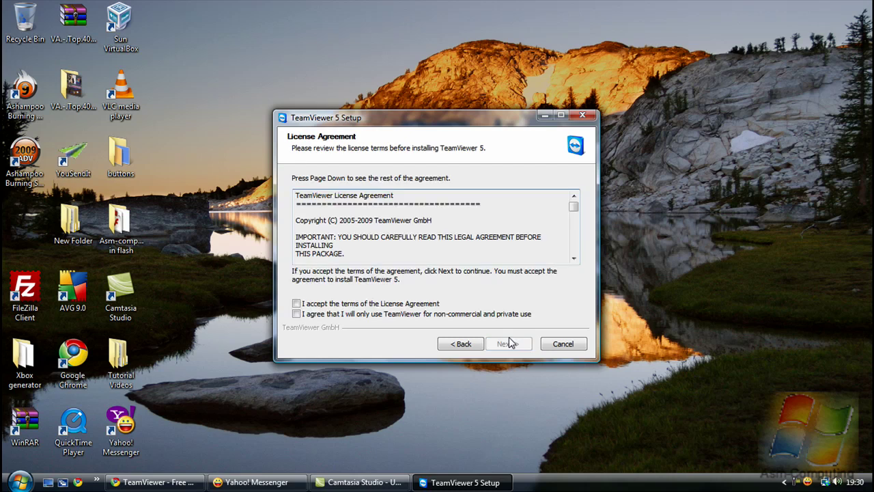
Step: Tick both license acceptance boxes, including the non-commercial use agreement, and proceed
{"action": "left_click", "coordinate": [296, 310]}
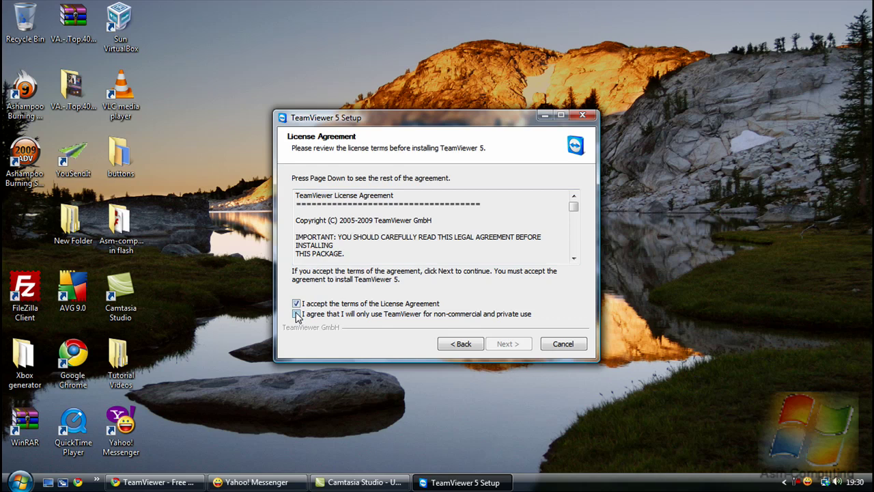
{"action": "left_click", "coordinate": [296, 314]}
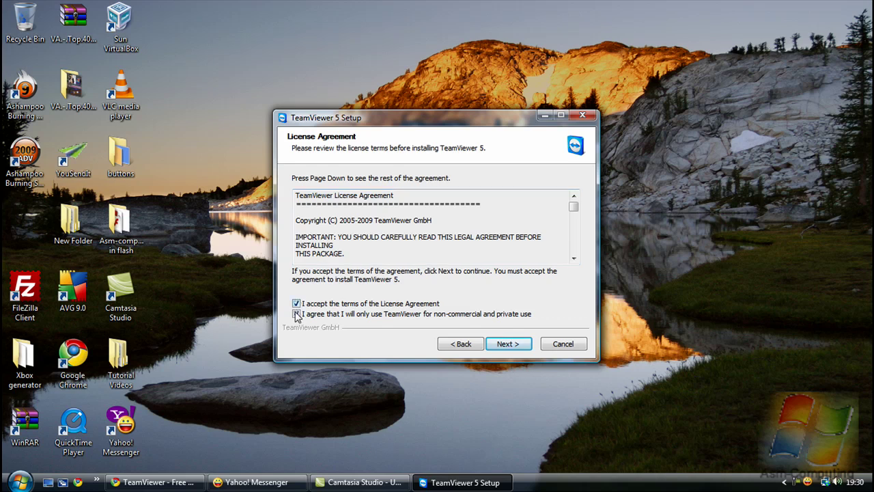
{"action": "left_click", "coordinate": [297, 314]}
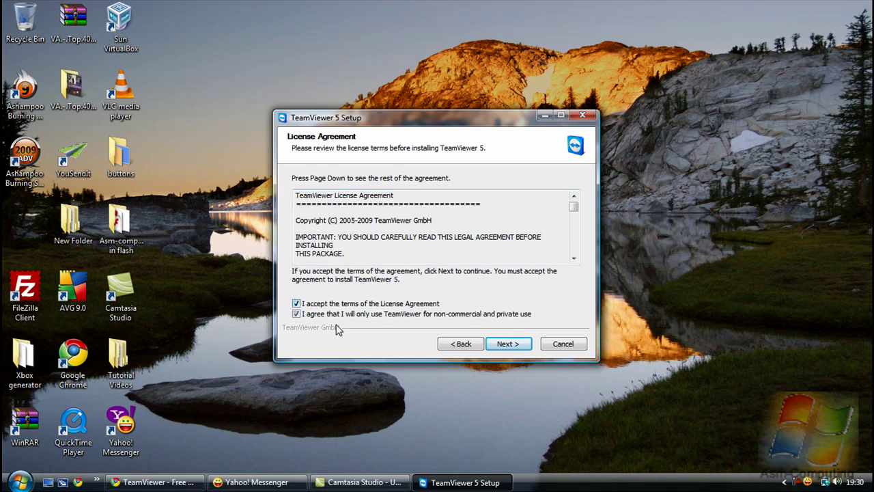
{"action": "left_click", "coordinate": [506, 346]}
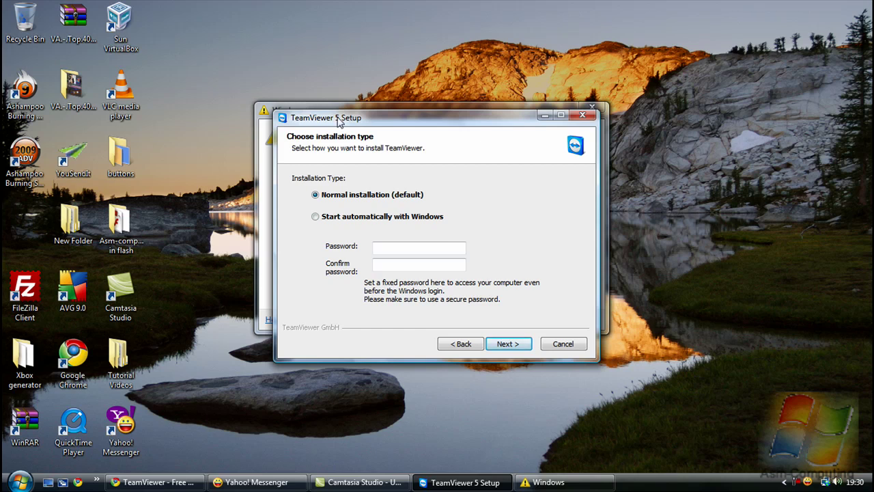
Step: Dismiss the Windows colour-scheme prompt hidden behind the setup window, then recentre the wizard
{"action": "left_click_drag", "start_coordinate": [340, 121], "coordinate": [392, 126]}
{"action": "left_click", "coordinate": [595, 114]}
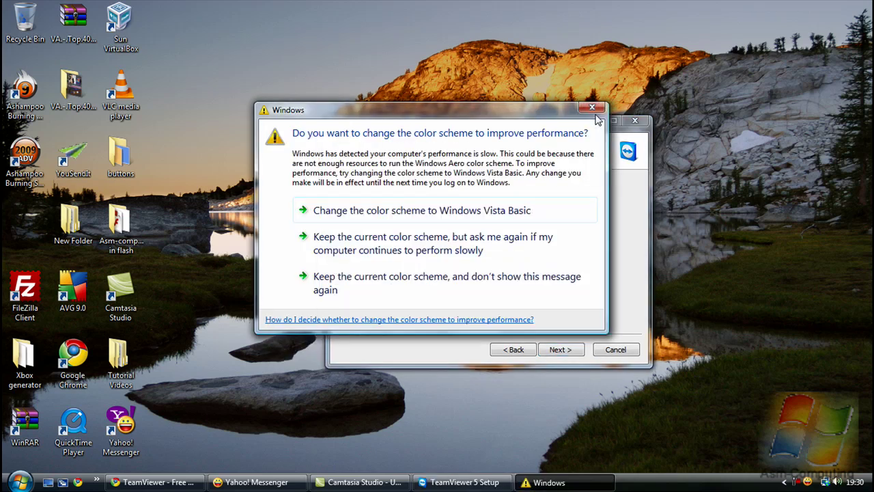
{"action": "left_click", "coordinate": [594, 111]}
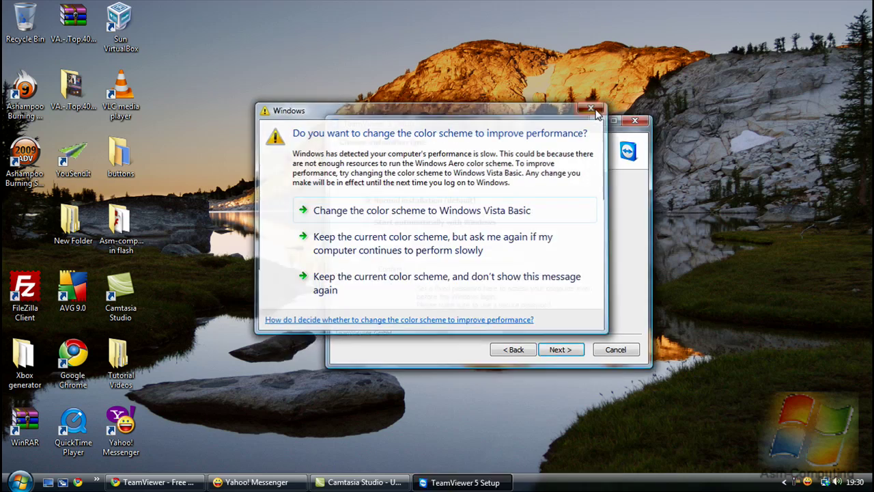
{"action": "left_click_drag", "start_coordinate": [510, 120], "coordinate": [451, 116]}
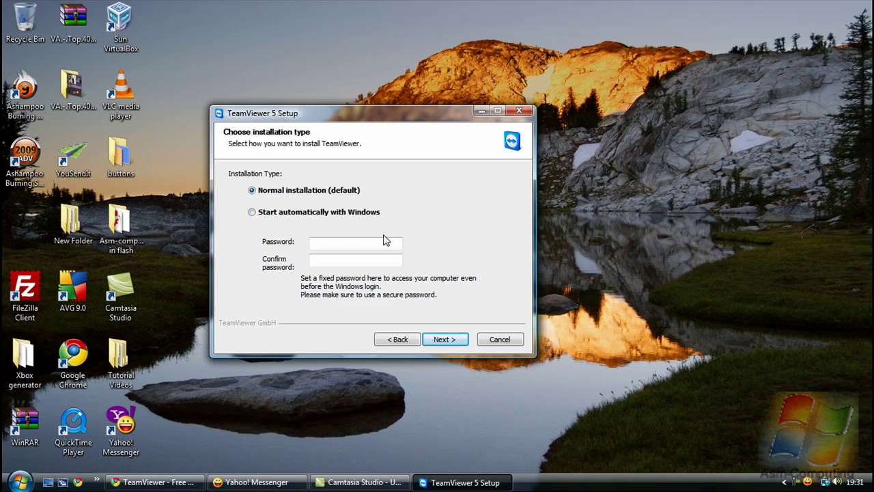
Step: Install TeamViewer 5 with Normal installation and Full access, dismissing the colour-scheme prompt again
{"action": "left_click", "coordinate": [446, 340]}
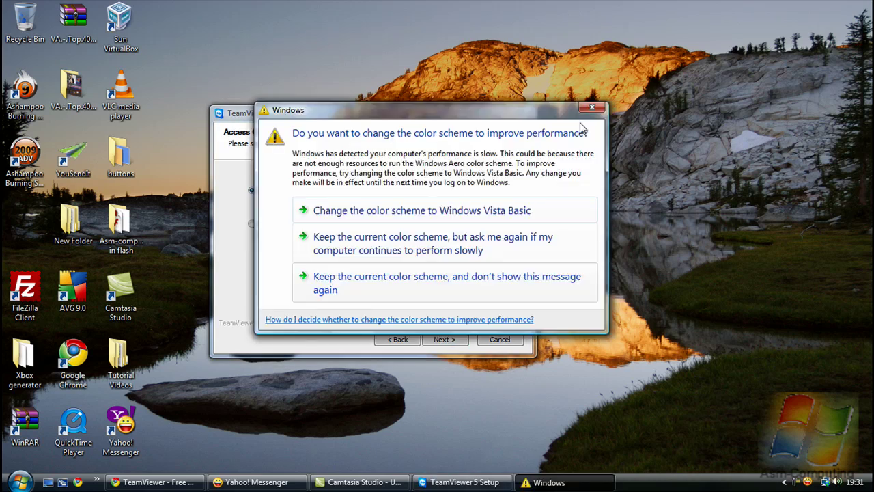
{"action": "left_click", "coordinate": [594, 106]}
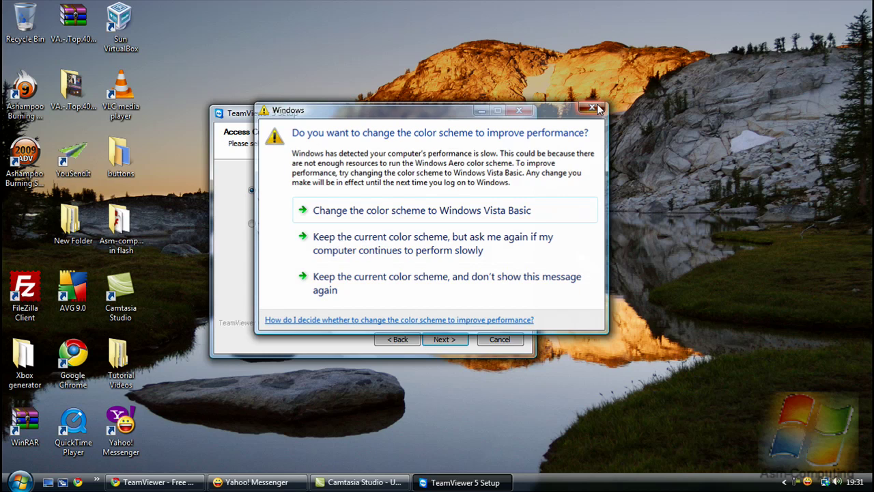
{"action": "left_click", "coordinate": [446, 339]}
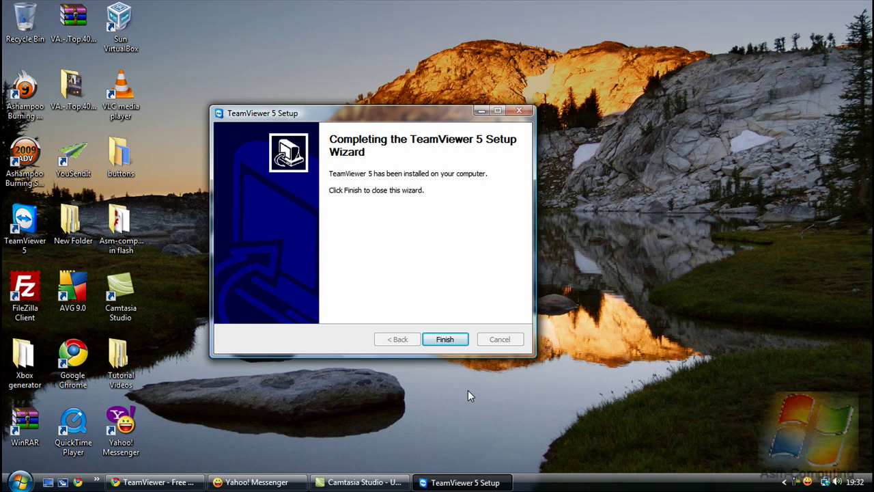
Step: Finish the wizard so TeamViewer launches showing its ID and password
{"action": "left_click", "coordinate": [450, 343]}
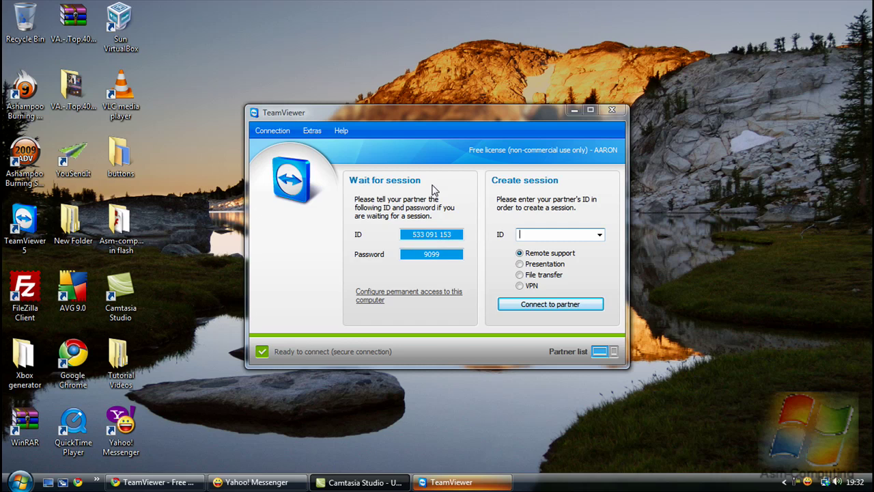
Step: Close TeamViewer, declining the test connection, and close its info window
{"action": "left_click", "coordinate": [612, 111]}
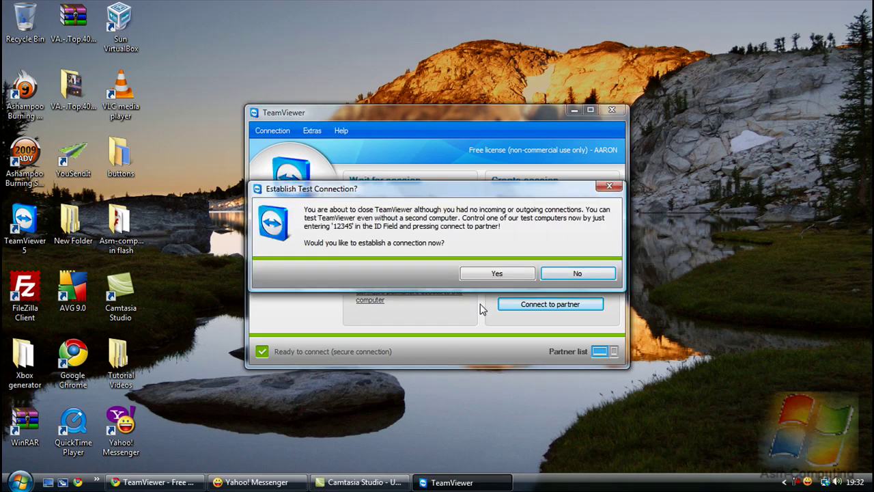
{"action": "left_click", "coordinate": [557, 274]}
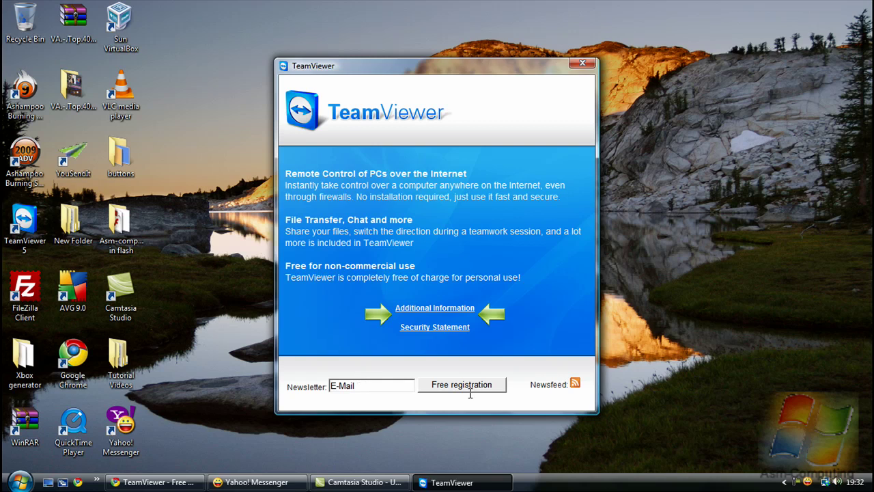
{"action": "left_click", "coordinate": [580, 64]}
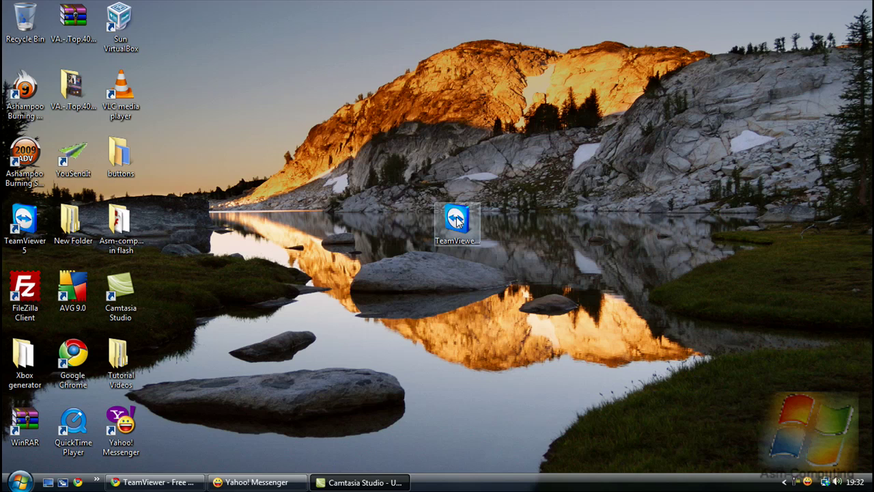
Step: Delete TeamViewer_Setup into the Recycle Bin, then move the TeamViewer 5 shortcut to the centre and launch it
{"action": "left_click_drag", "start_coordinate": [22, 52], "coordinate": [18, 26]}
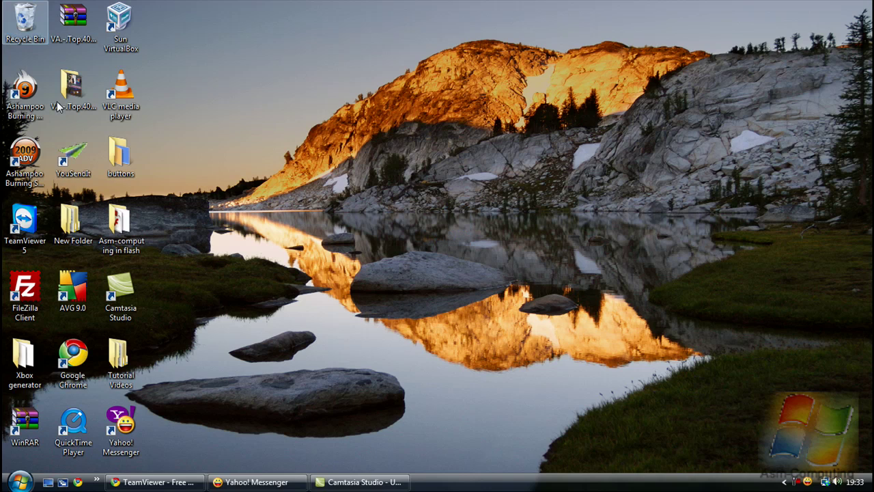
{"action": "left_click", "coordinate": [57, 101]}
{"action": "left_click_drag", "start_coordinate": [30, 217], "coordinate": [414, 230]}
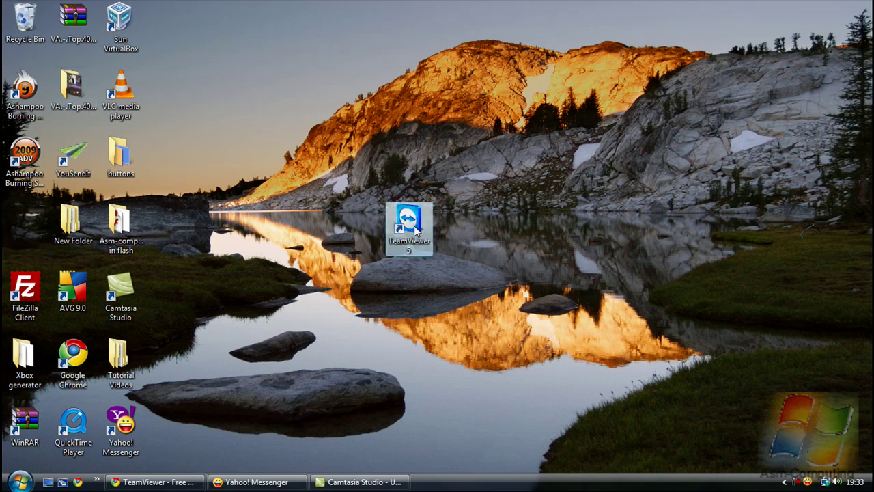
{"action": "double_click", "coordinate": [415, 231]}
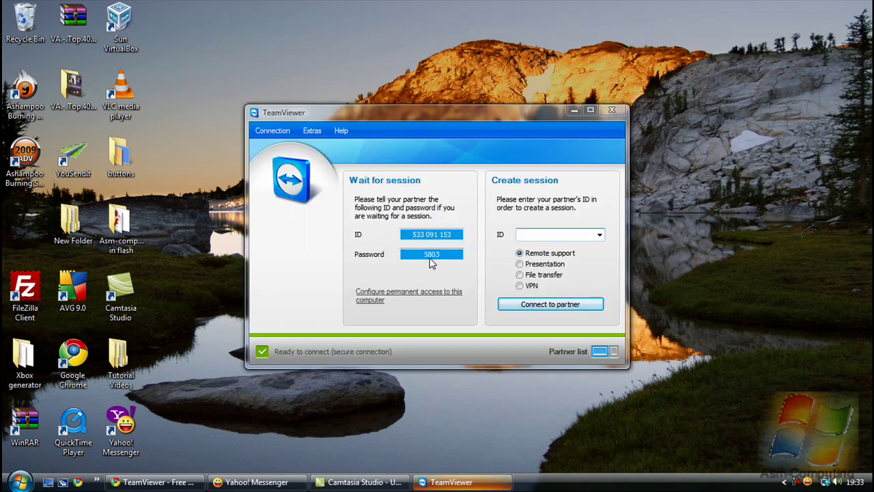
Step: Bring up the Password field's options menu in the TeamViewer main window
{"action": "right_click", "coordinate": [432, 263]}
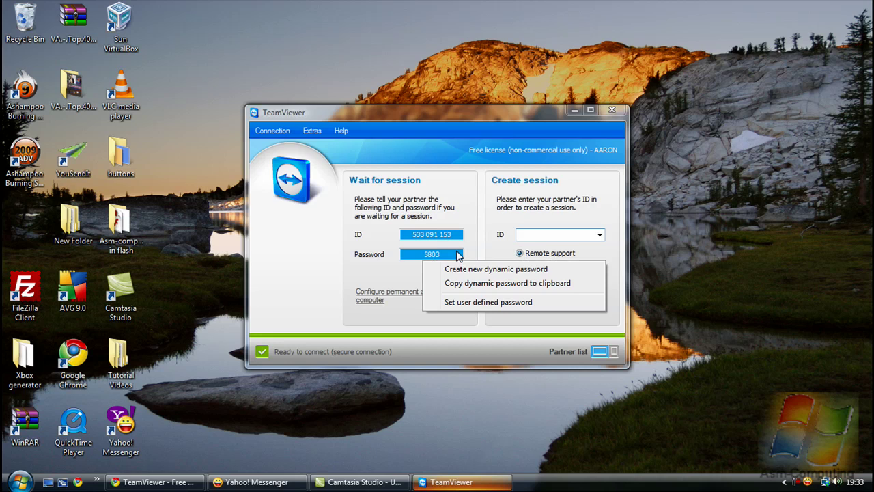